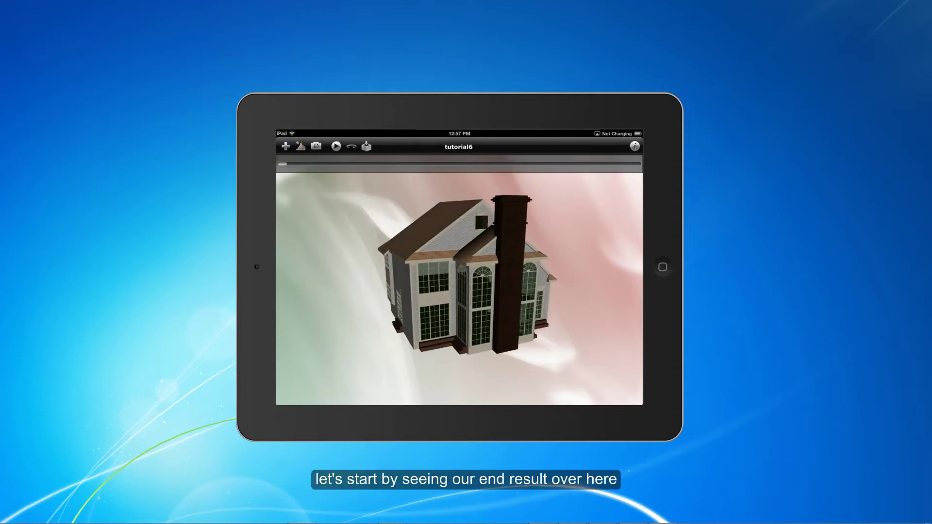
Step: Reveal the tutorial6 house's action icons and scene-state thumbnail strip in the iPad viewer
left_click(316, 146)
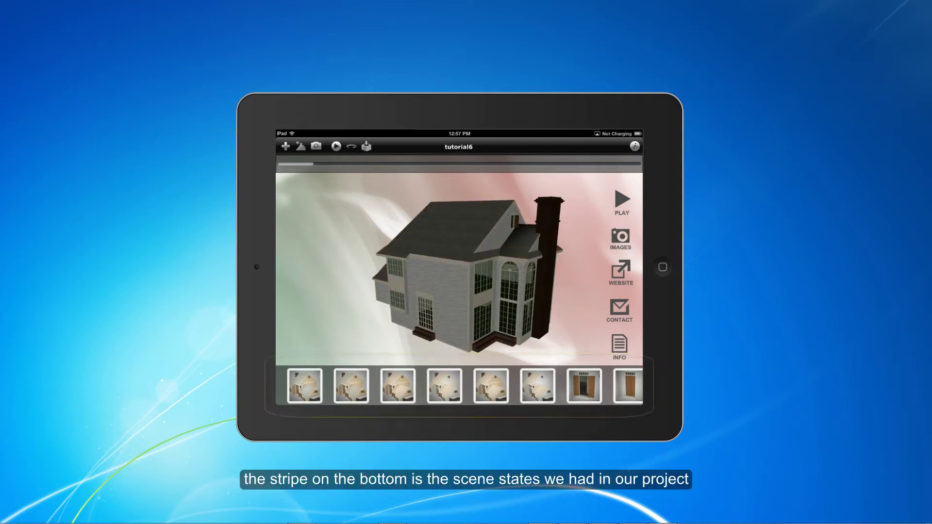
Step: Switch the house to the third, brown-roofed scene state
left_click(398, 385)
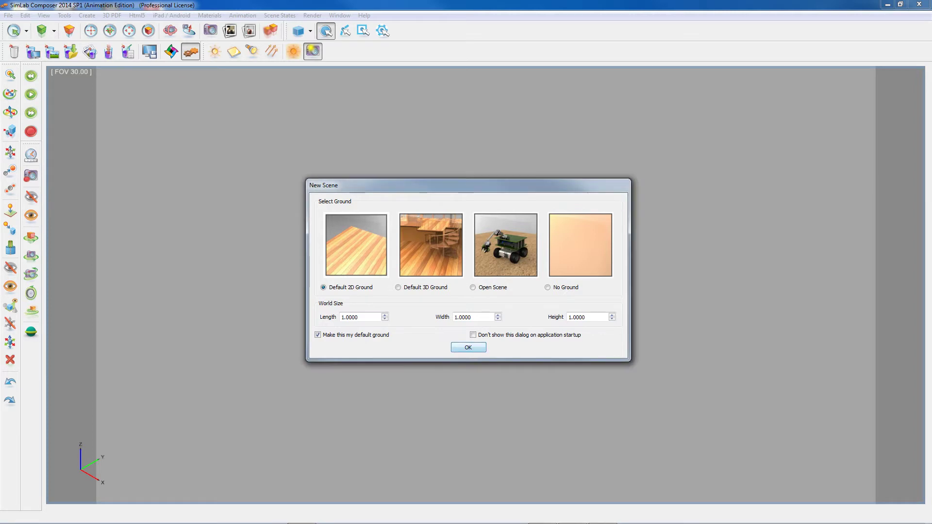
Step: Accept Default 2D Ground and open the recent 12-Ipad-Settings & Export exercise file.sim
left_click(468, 347)
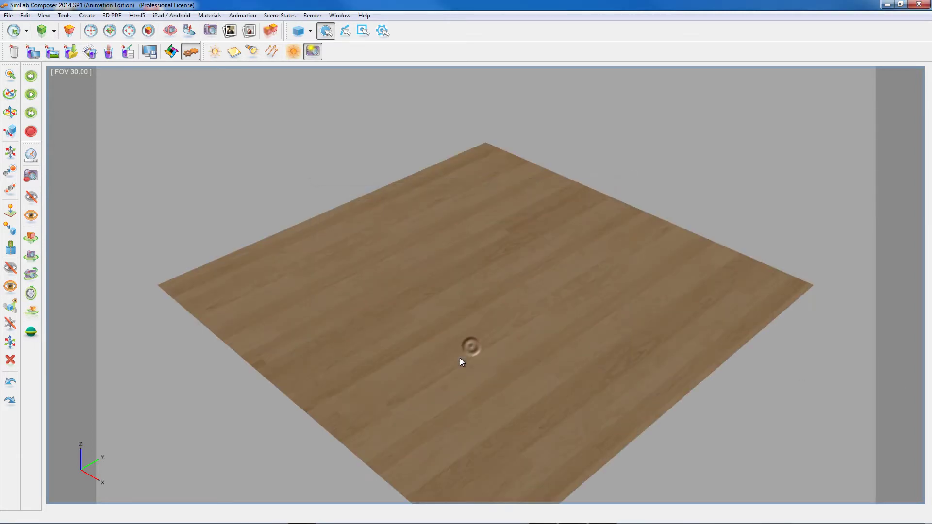
left_click(8, 15)
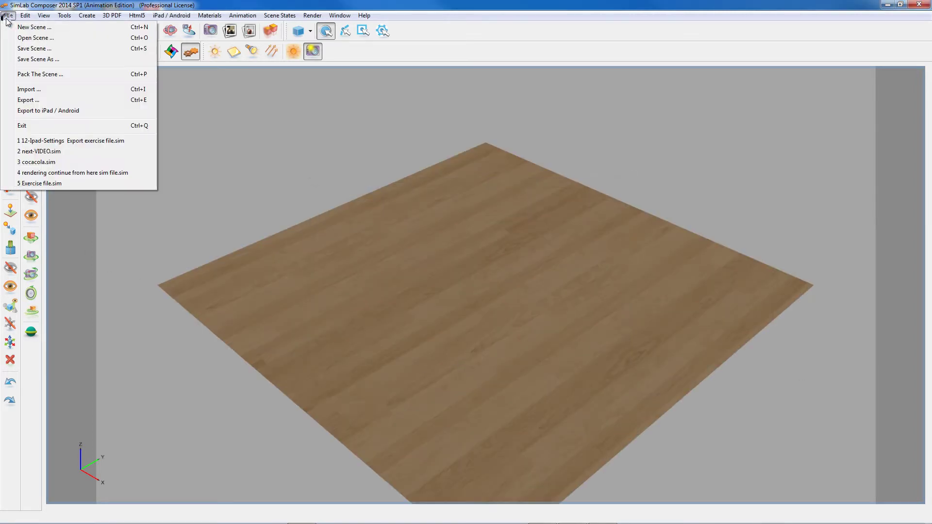
left_click(26, 140)
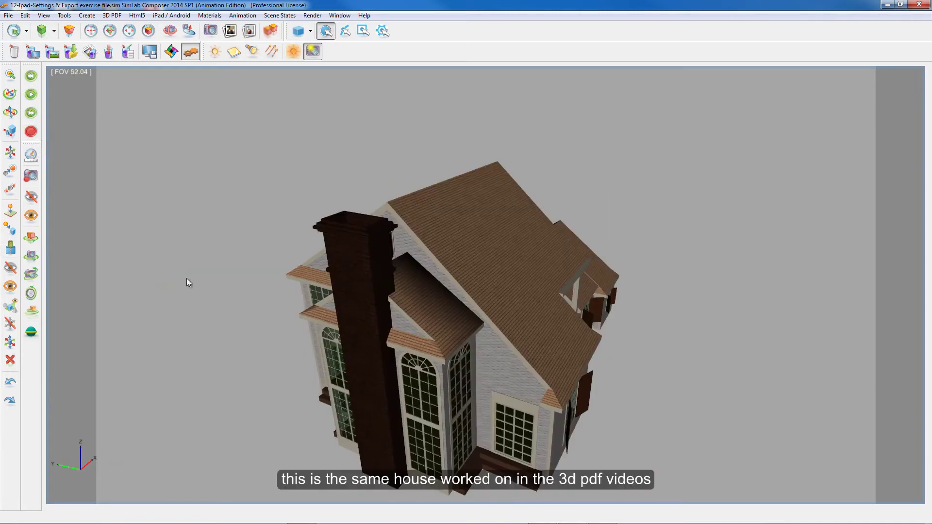
left_click_drag(409, 354, 410, 311)
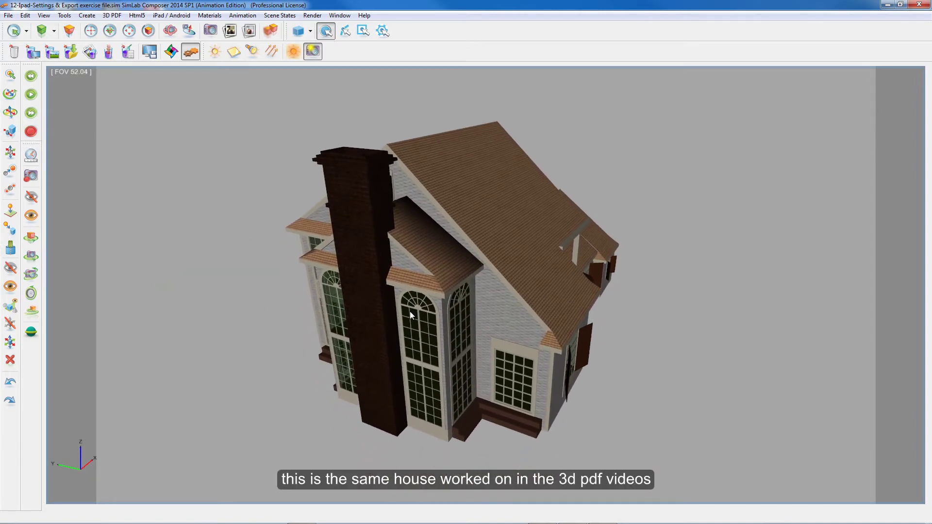
left_click_drag(248, 307, 653, 260)
left_click(171, 31)
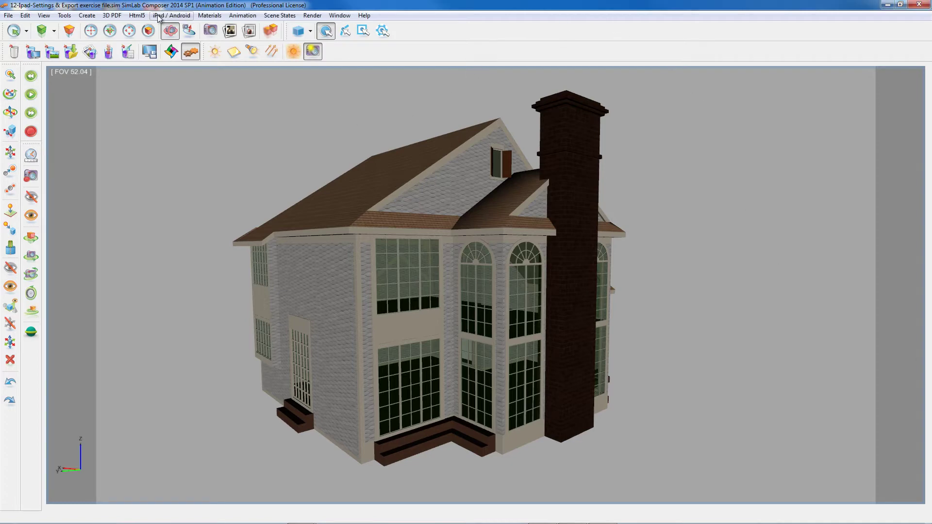
Step: Edit the tutorial.stf template from the iPad/Android Settings
left_click(170, 30)
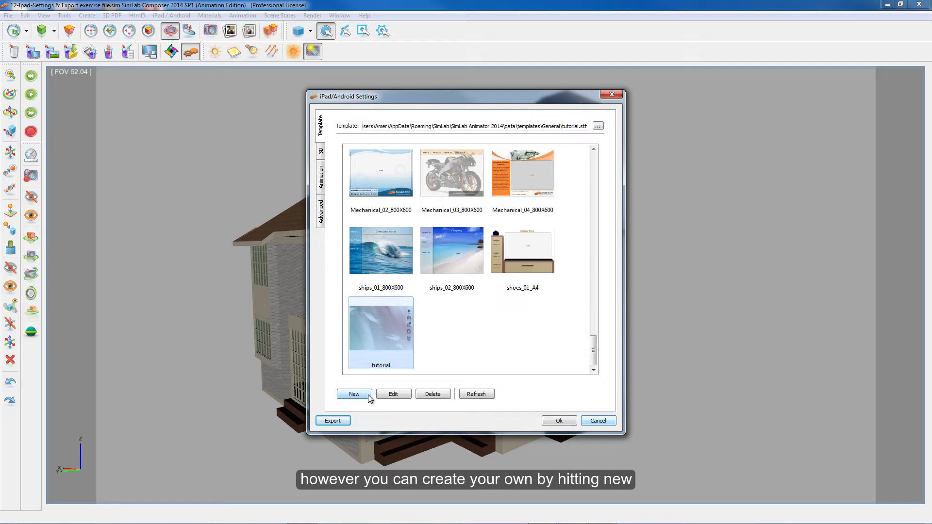
left_click(394, 394)
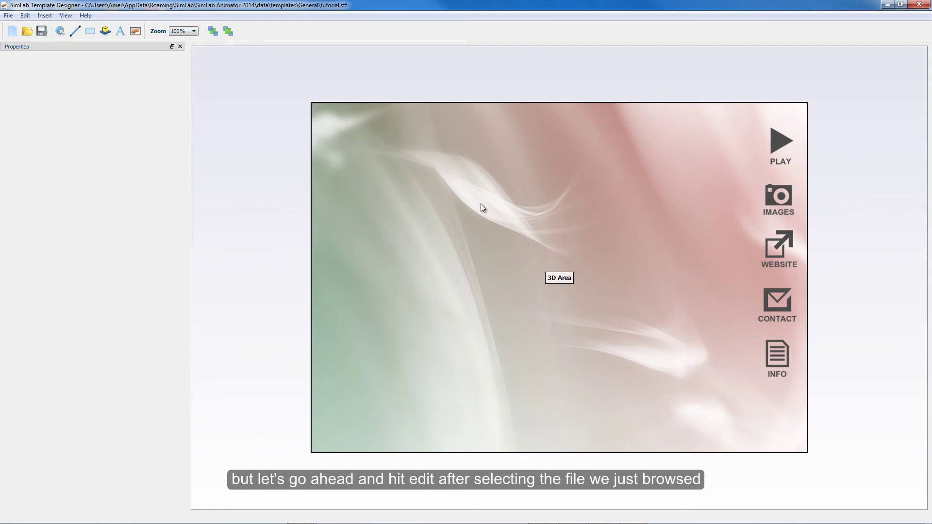
Step: Put the PLAY icon back in the icon column above IMAGES
left_click_drag(480, 203, 357, 135)
left_click_drag(795, 151, 847, 119)
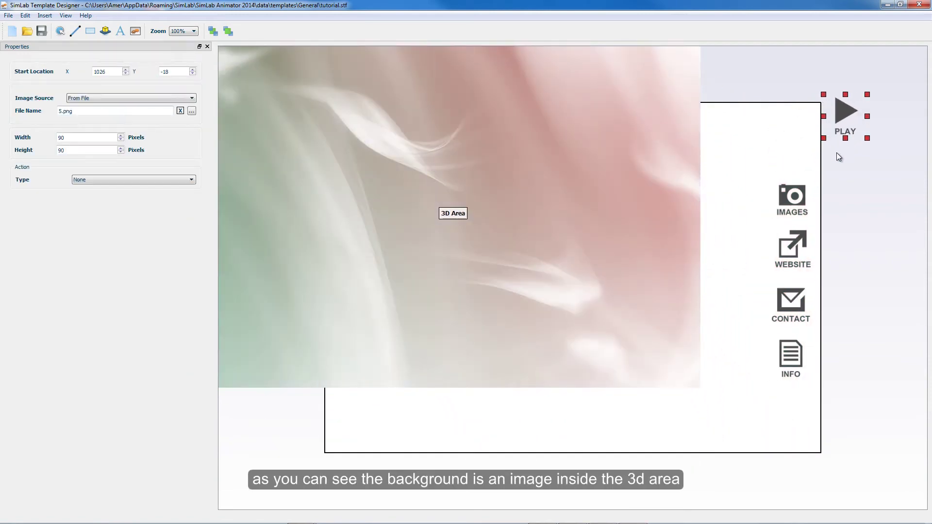
key("ctrl+z")
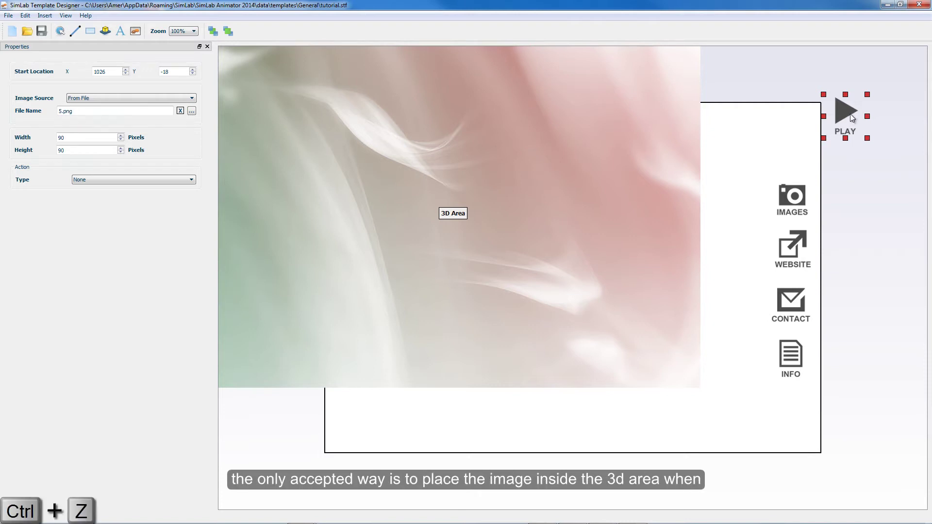
left_click_drag(850, 115, 792, 143)
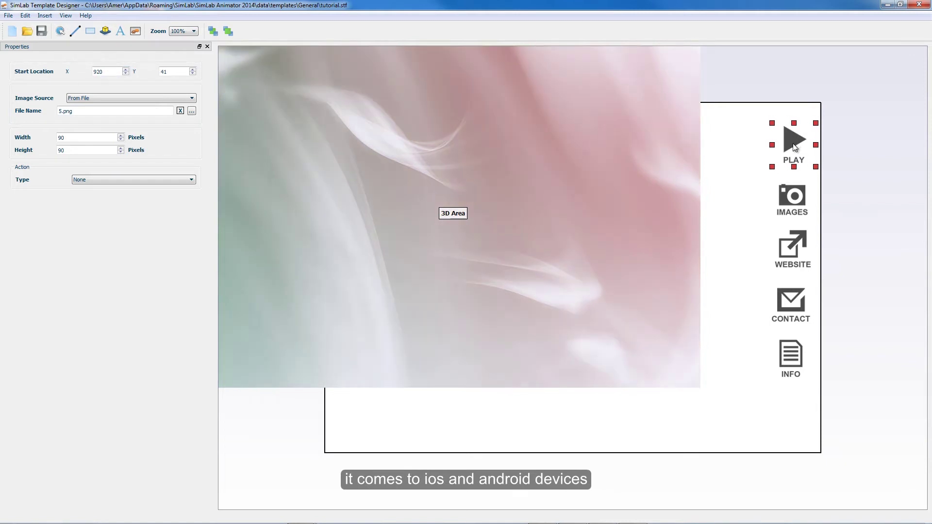
left_click(858, 111)
Step: Set the Background ss4.jpg image's start location to 0,0
left_click(540, 153)
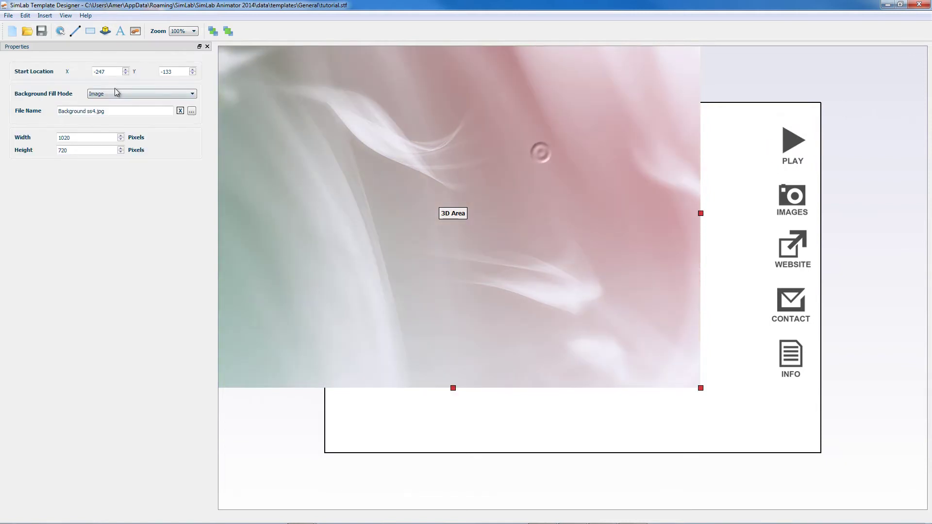
double_click(105, 71)
type("0")
key("Tab")
type("0")
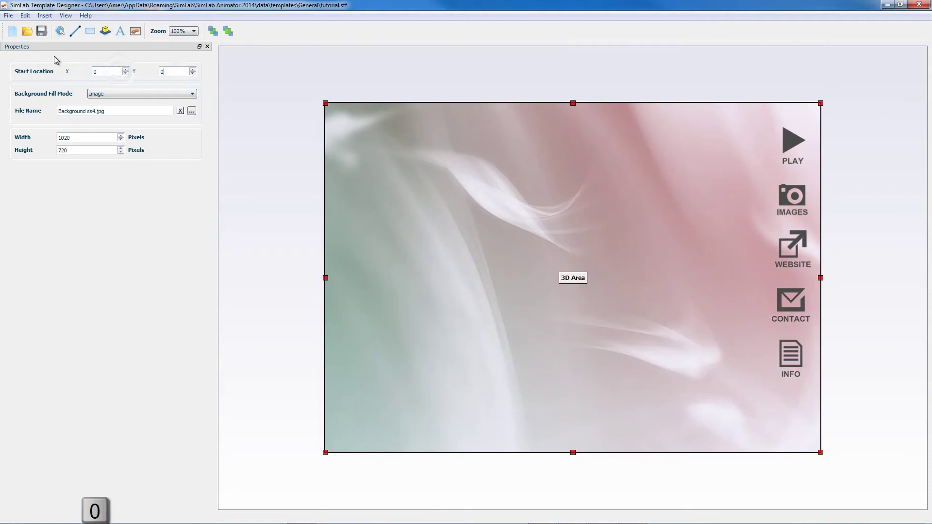
left_click(482, 205)
left_click(275, 148)
left_click(542, 194)
left_click_drag(120, 111, 51, 119)
left_click(384, 237)
Step: Set the PLAY icon's Action Type to Multi Action
left_click(798, 141)
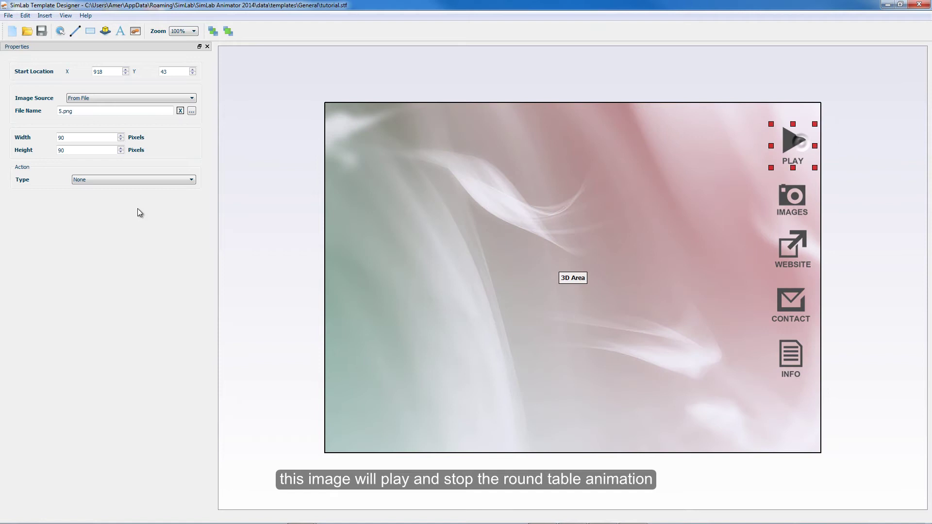
left_click(175, 181)
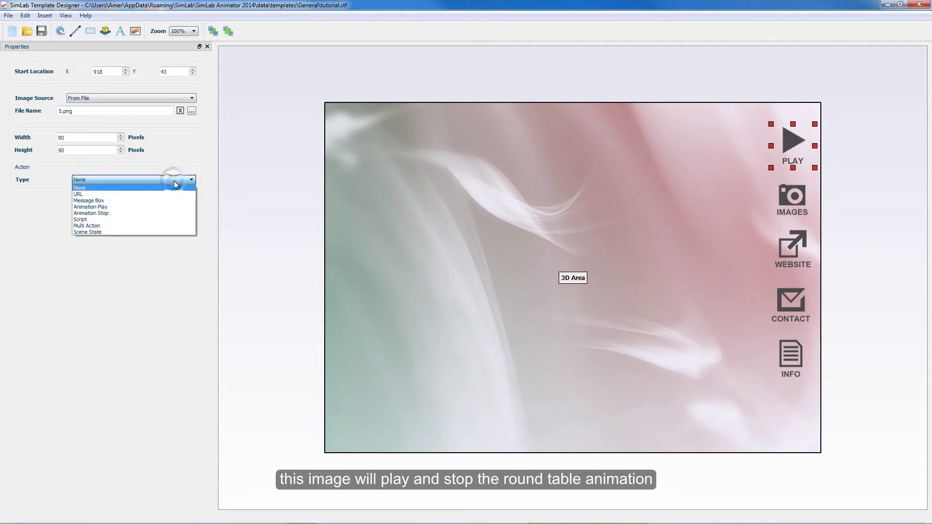
left_click(90, 207)
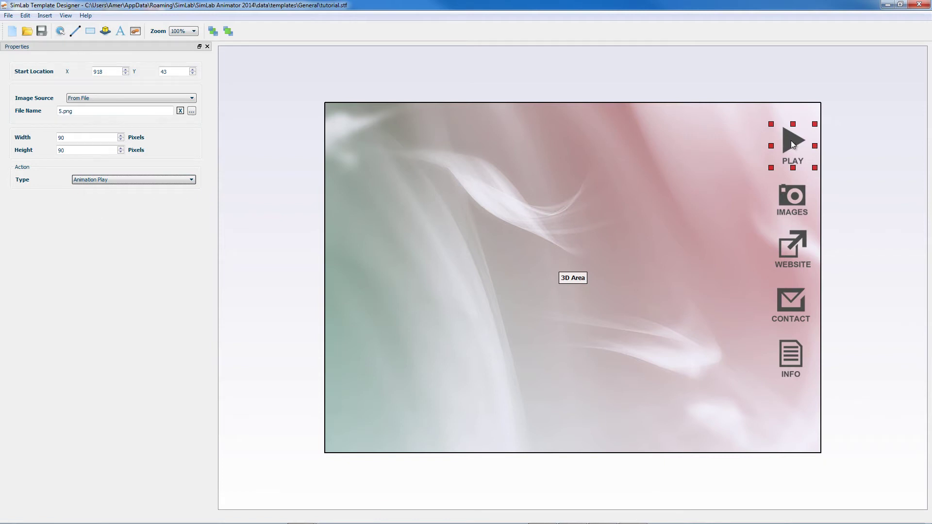
left_click(180, 180)
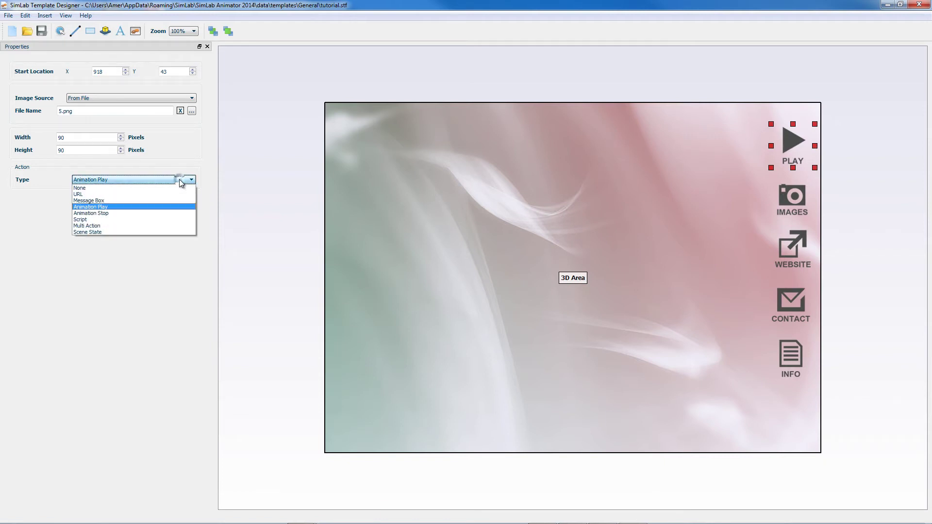
left_click(98, 226)
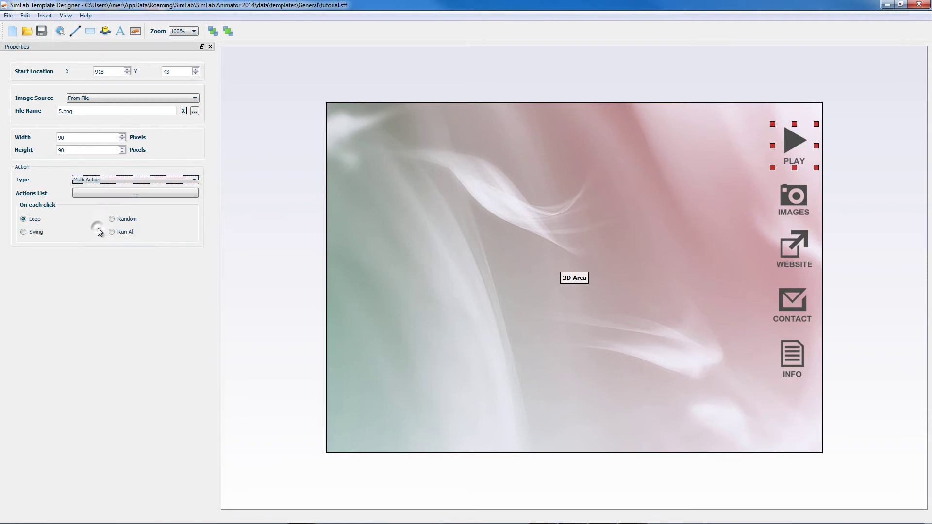
Step: Fill the PLAY icon's Actions List with Animation Play and Animation Stop
left_click(156, 193)
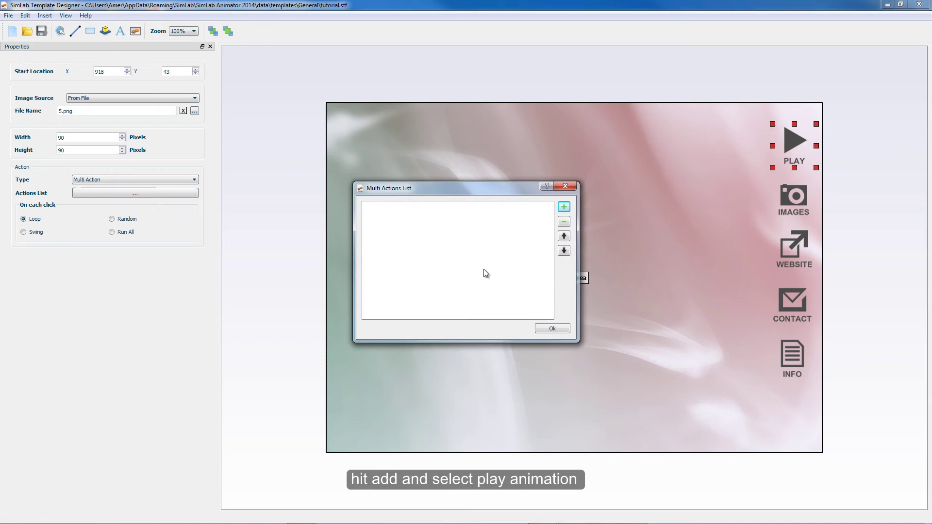
left_click(563, 207)
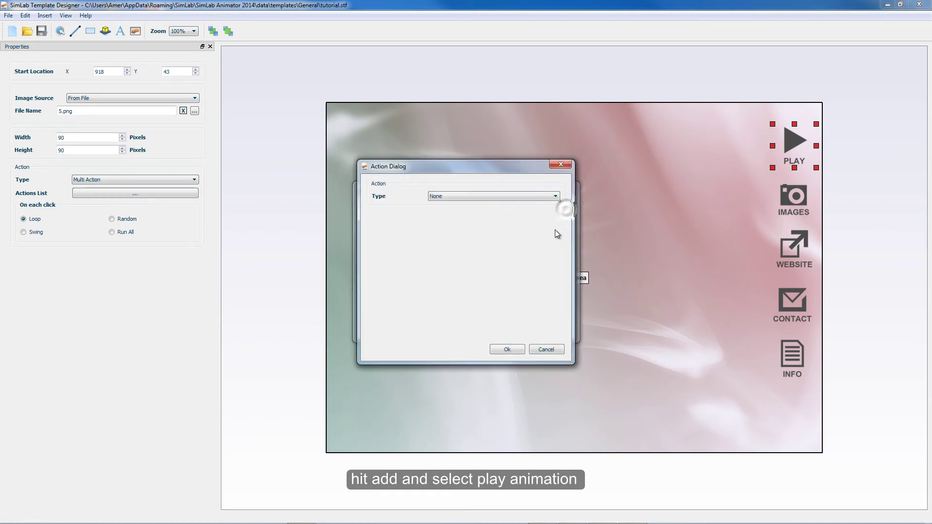
left_click(528, 196)
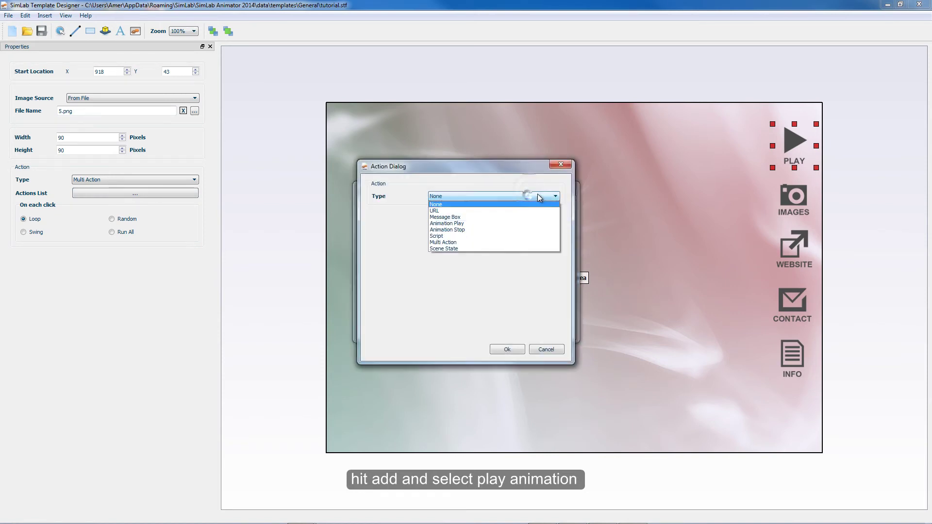
left_click(442, 223)
left_click(516, 349)
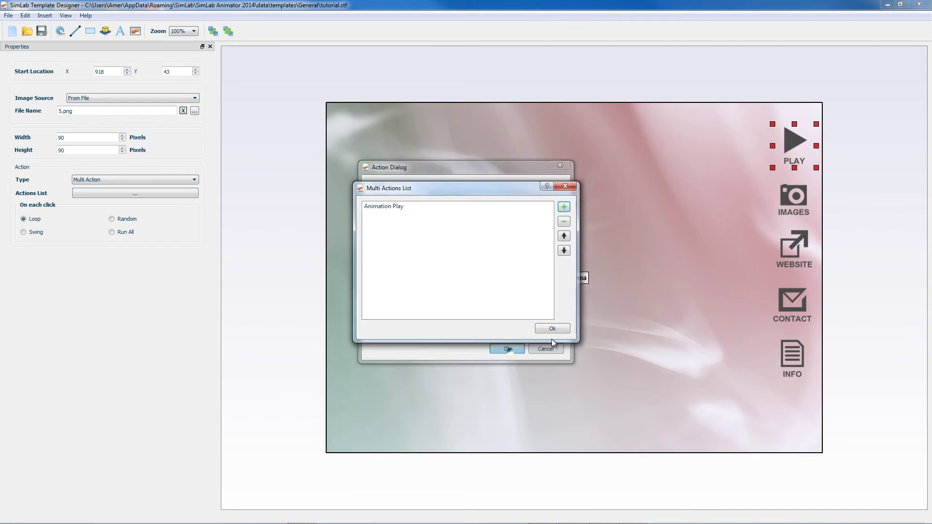
left_click(564, 209)
left_click(524, 195)
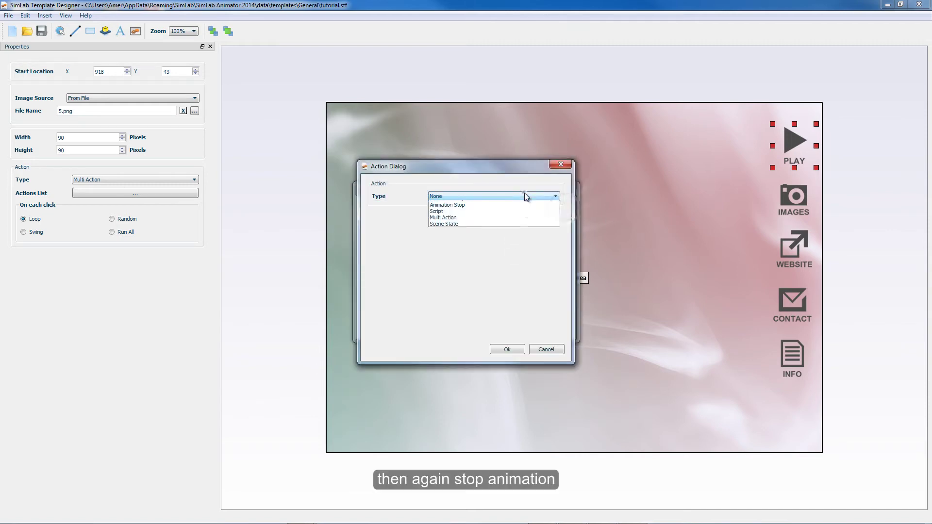
left_click(469, 229)
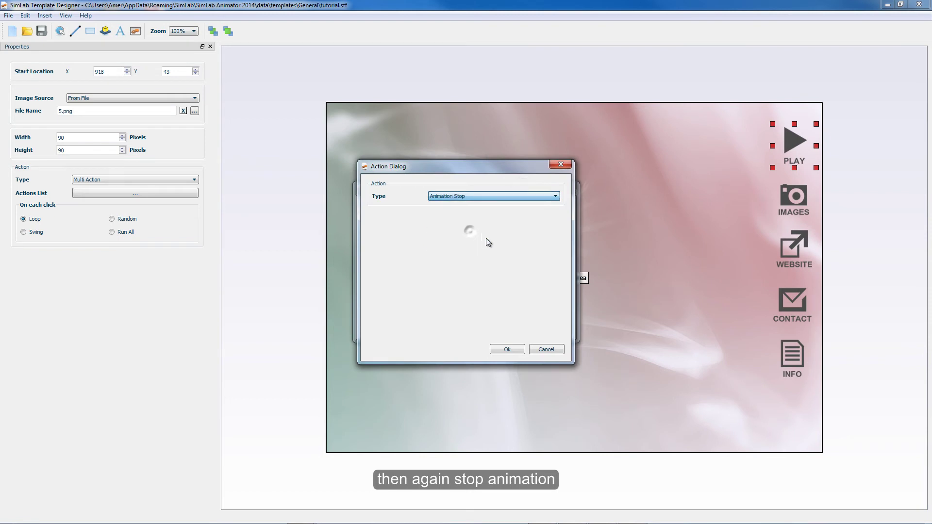
left_click(507, 349)
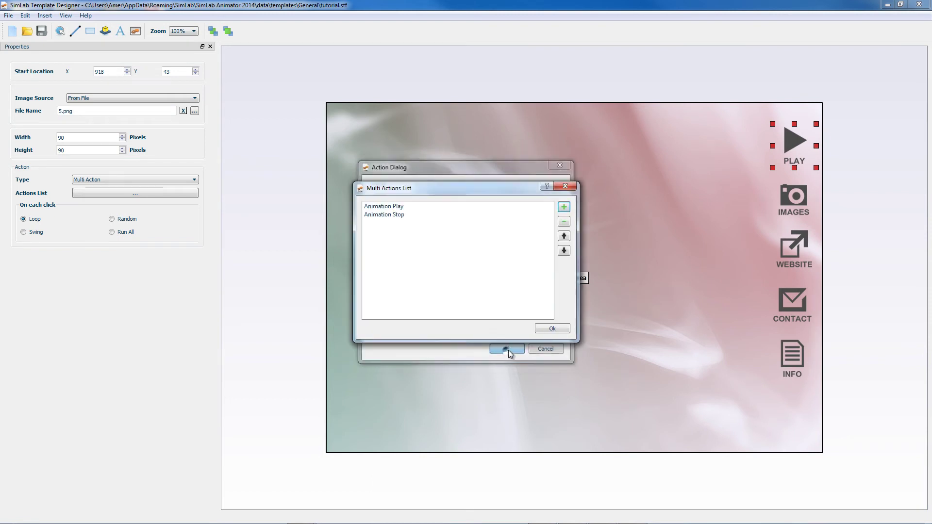
left_click(553, 330)
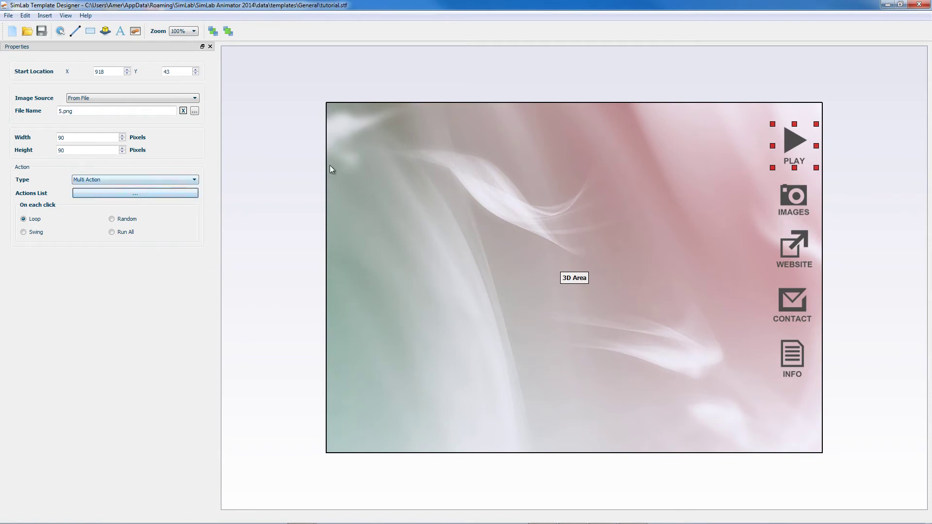
left_click(861, 170)
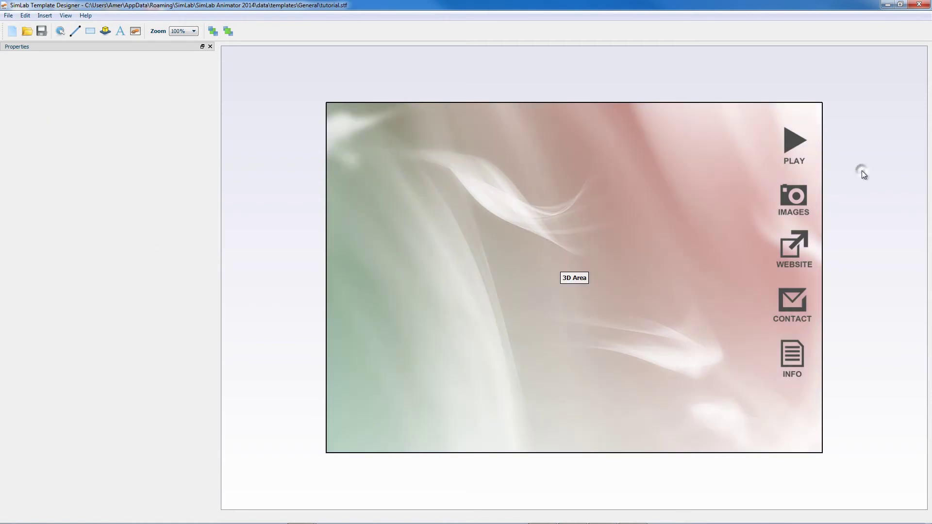
left_click(799, 146)
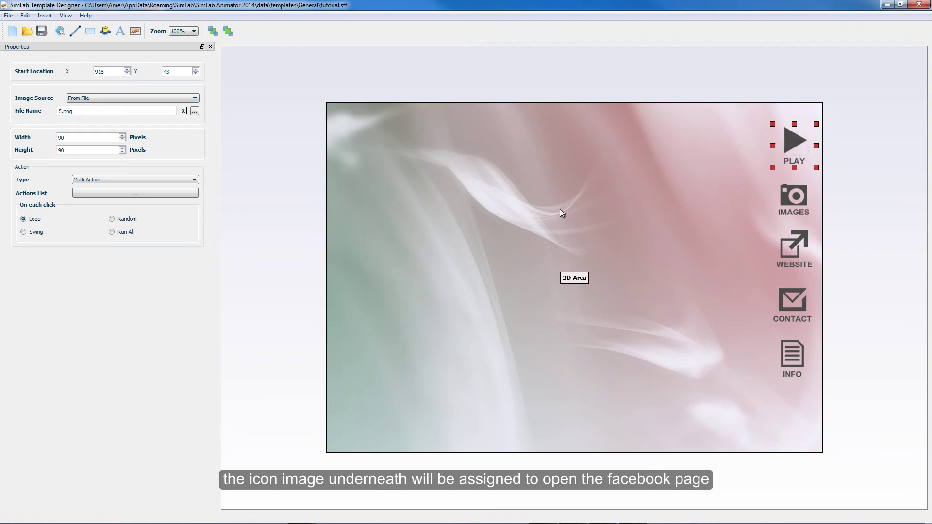
Step: Give the IMAGES icon a URL action pointing to the SimLab Soft Facebook page
left_click(796, 207)
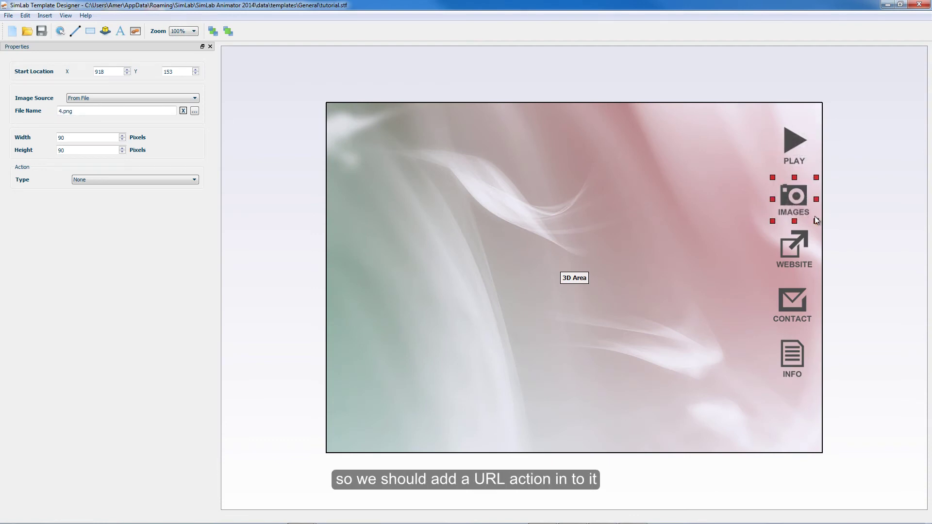
left_click(196, 182)
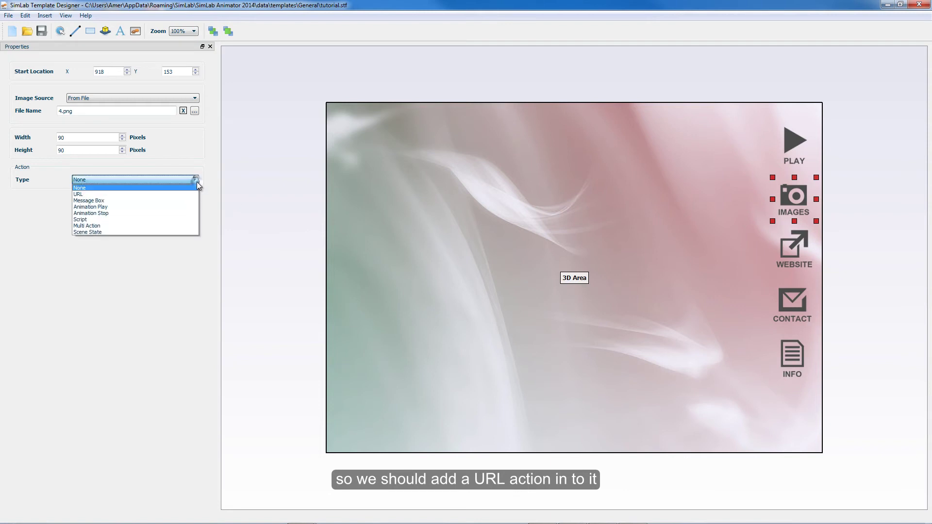
left_click(149, 192)
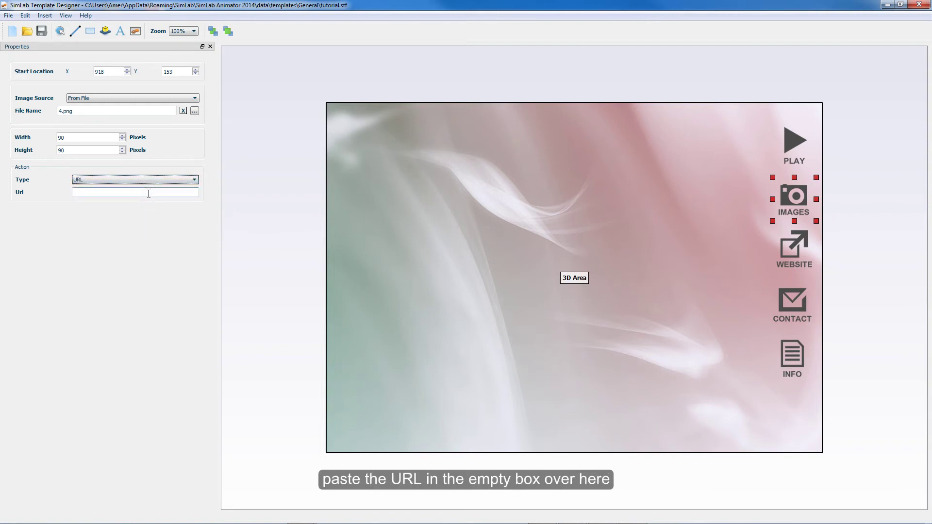
left_click(149, 192)
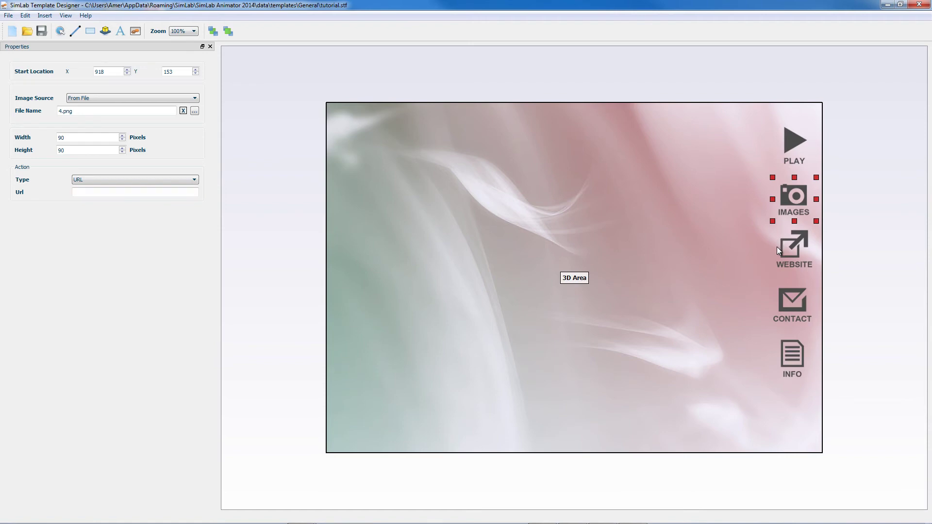
left_click(153, 192)
key("ctrl+v")
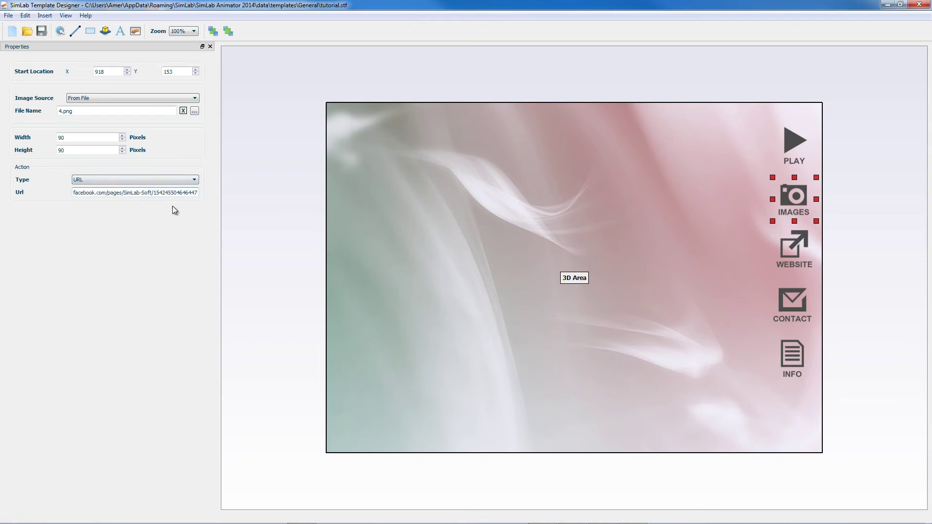
left_click(236, 224)
Step: Give the WEBSITE icon a URL action pointing to simlab-soft.com
left_click(790, 250)
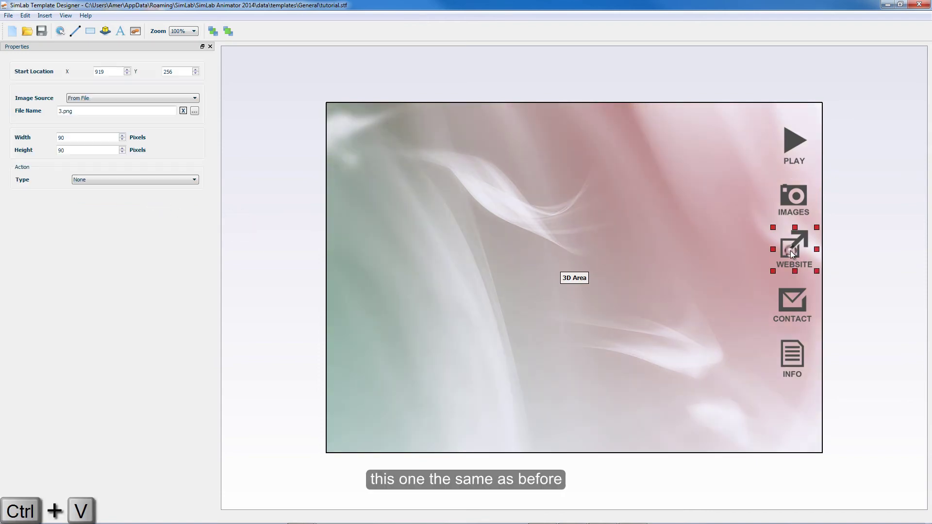
left_click(194, 180)
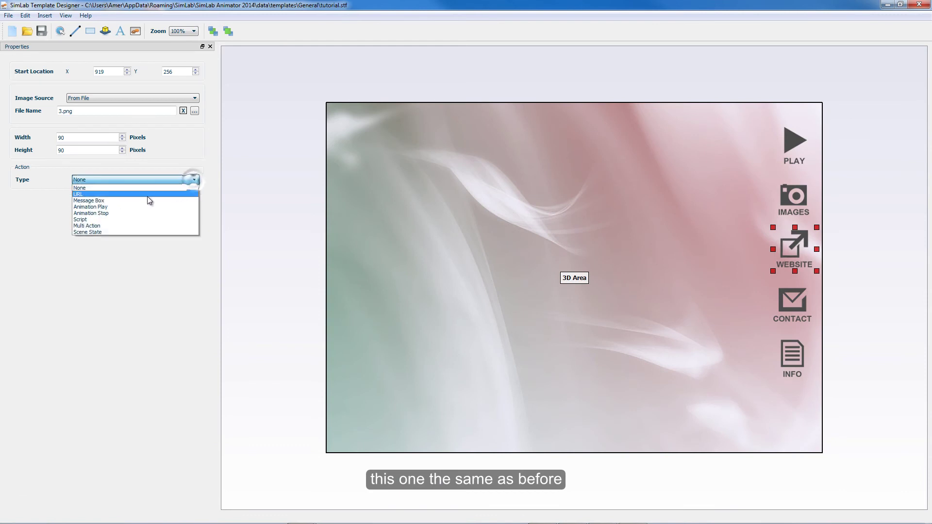
left_click(147, 196)
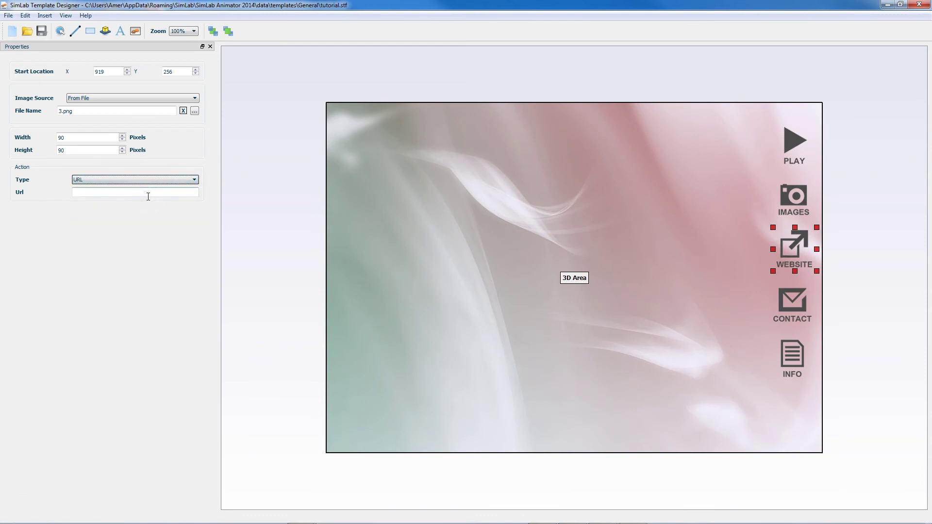
left_click(148, 196)
type("simlab-soft.com")
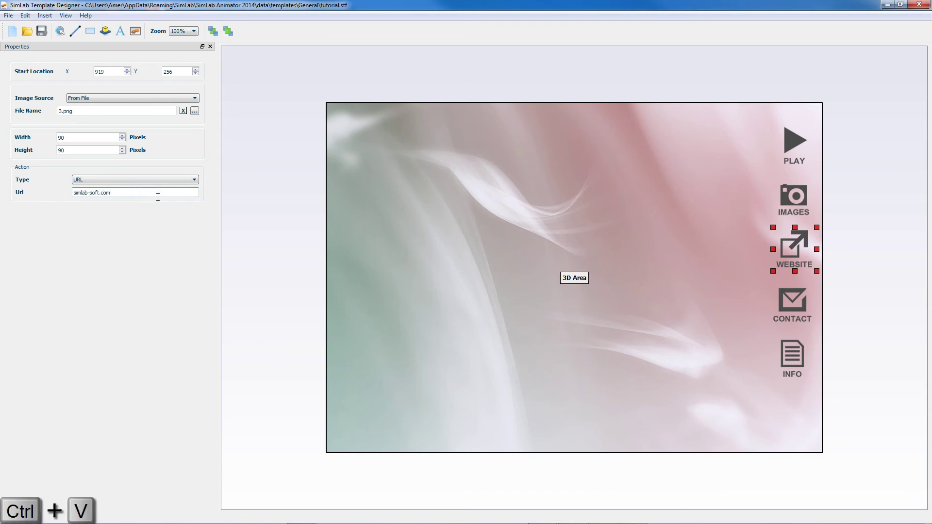
Step: Give the CONTACT icon a Message Box titled 'yourmail' with the message 'paragraph'
left_click(781, 296)
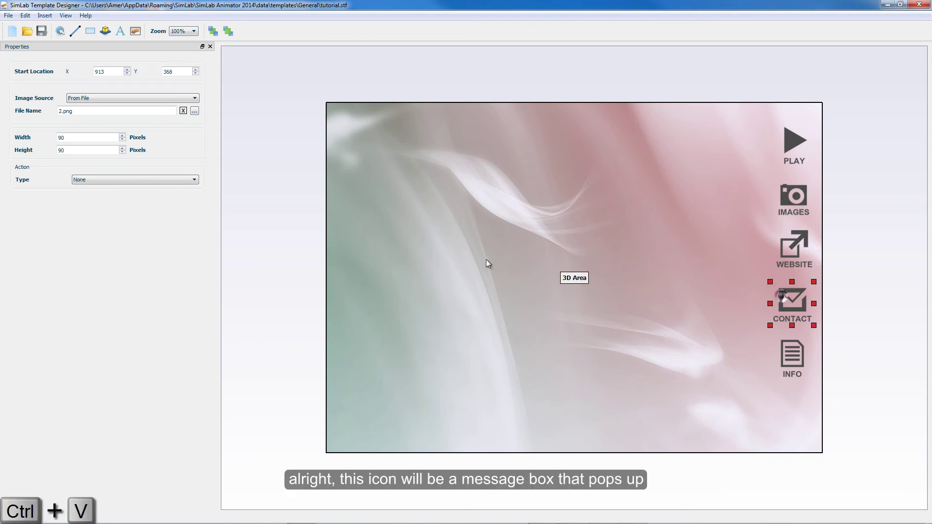
left_click(161, 178)
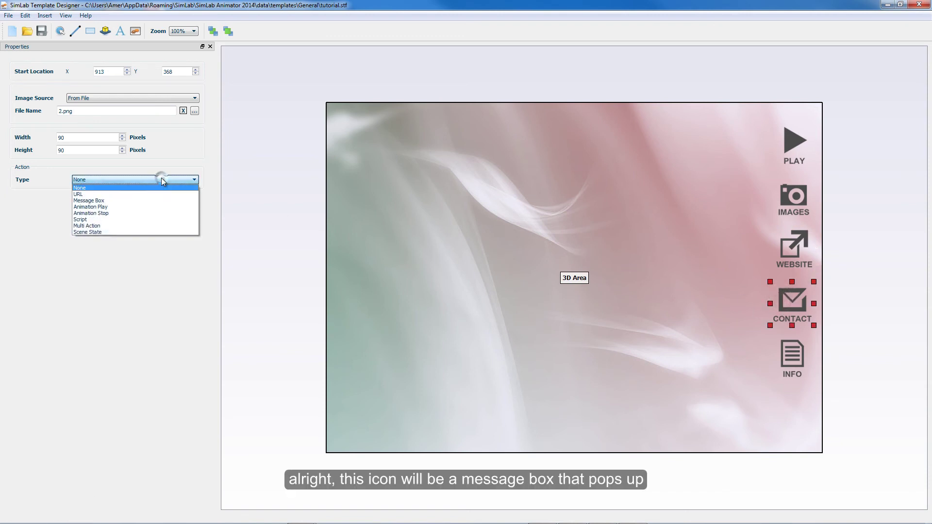
left_click(92, 201)
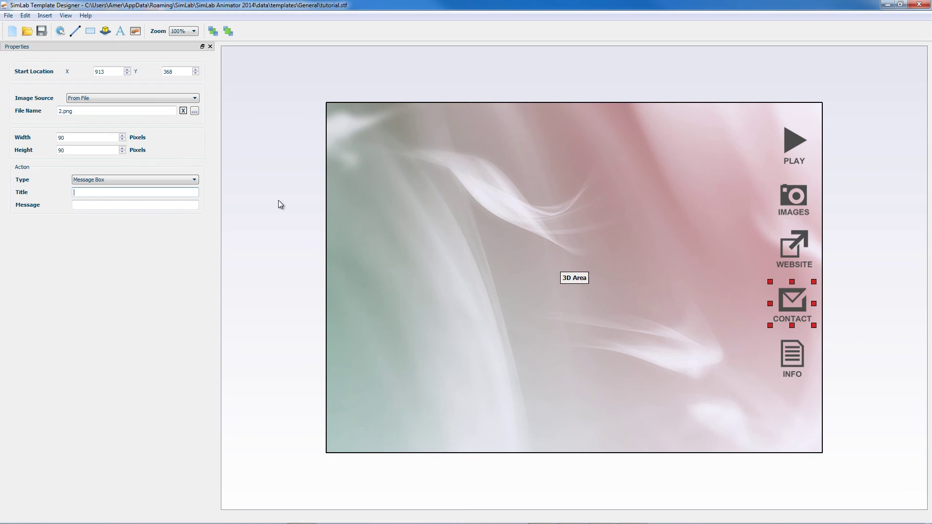
type("your")
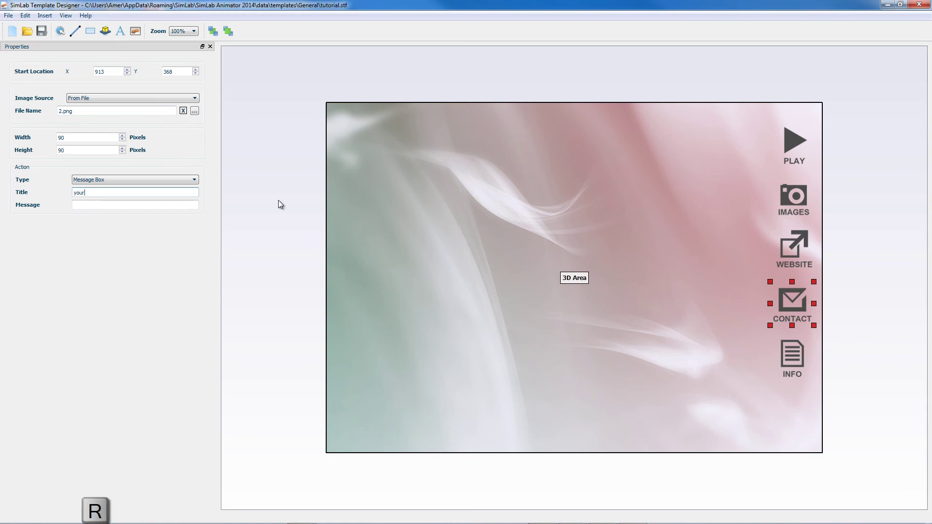
type("mail")
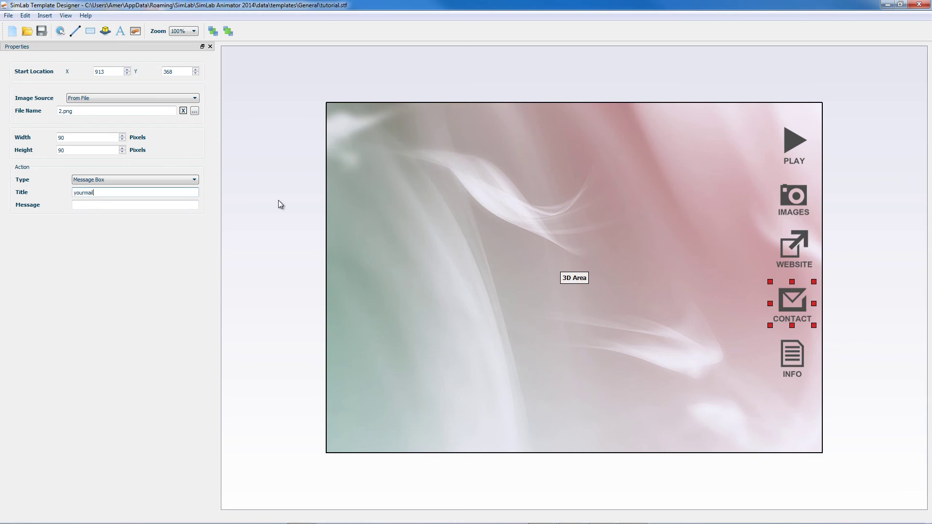
key("Tab")
type("paragr")
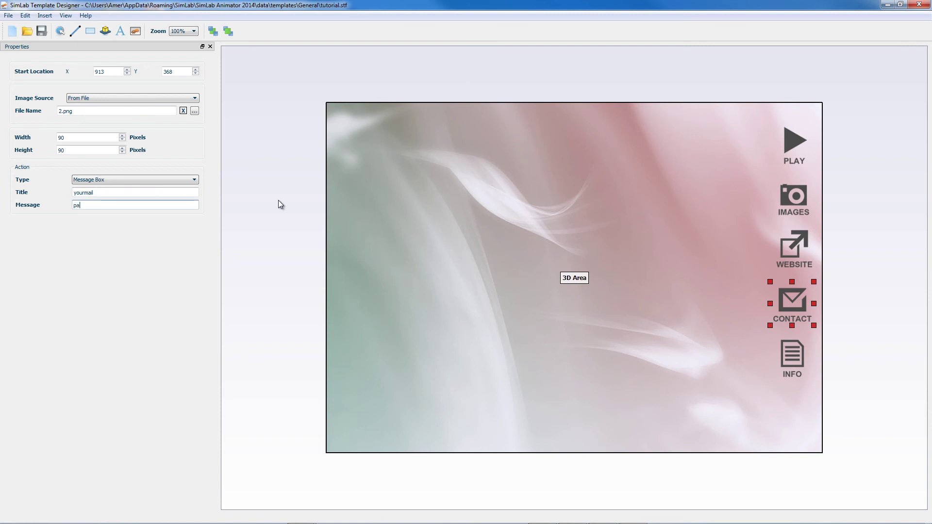
type("aph")
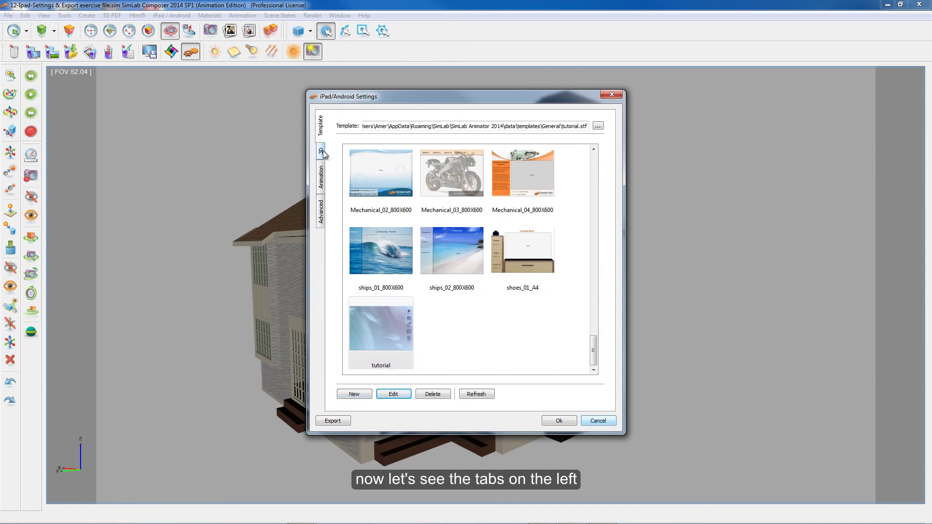
Step: Enable Keep Camera Above Ground, choose Spin navigation and keep Show SimLab Buttons Bar checked
left_click(322, 151)
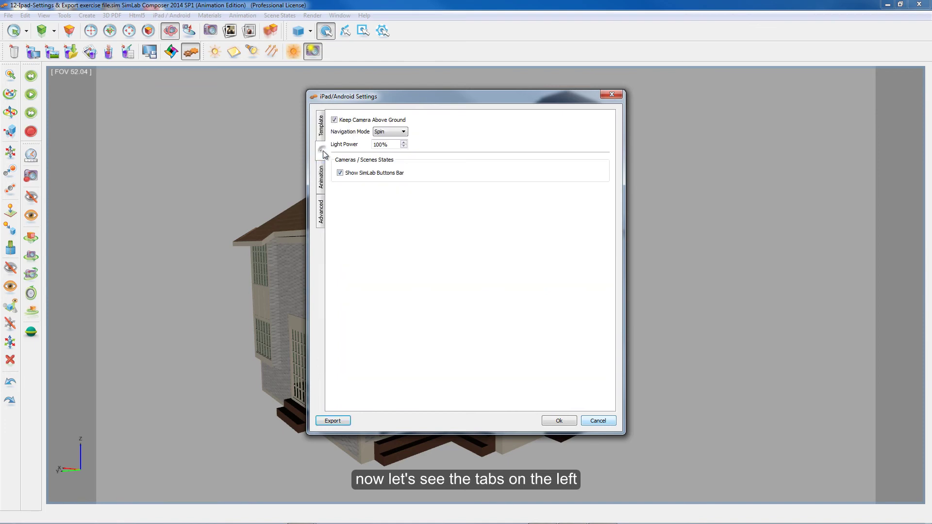
left_click(334, 120)
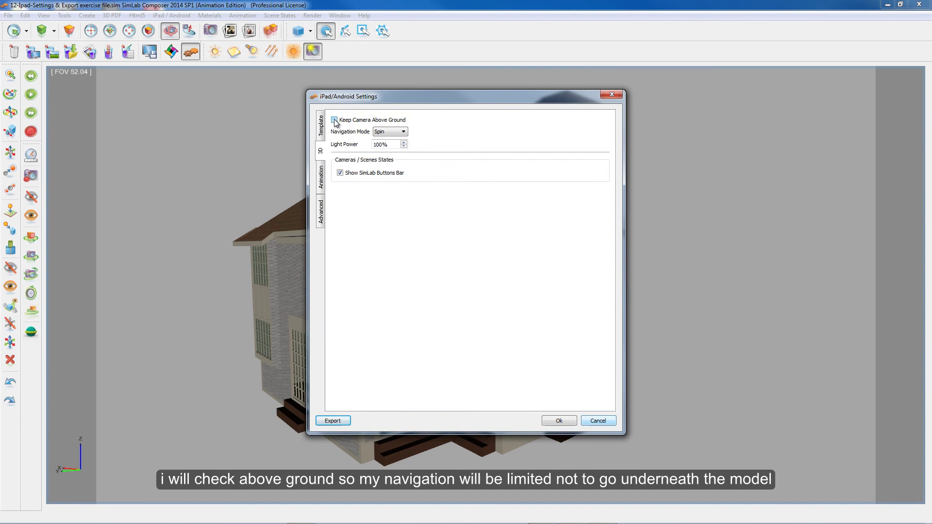
left_click(334, 119)
left_click(390, 131)
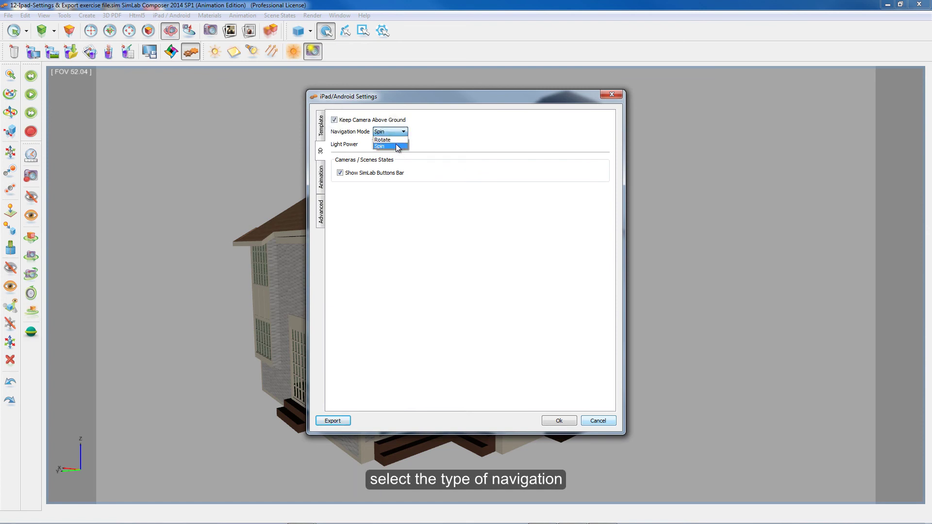
left_click(396, 146)
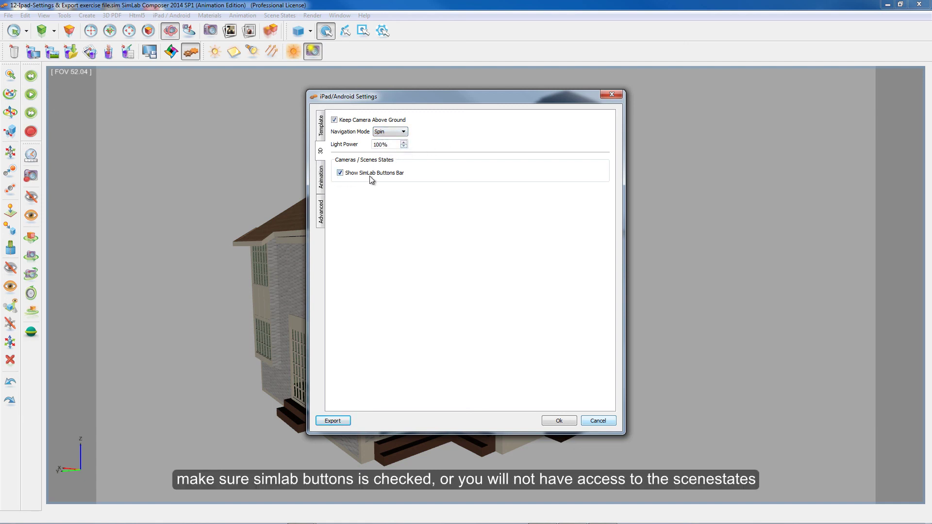
left_click(340, 173)
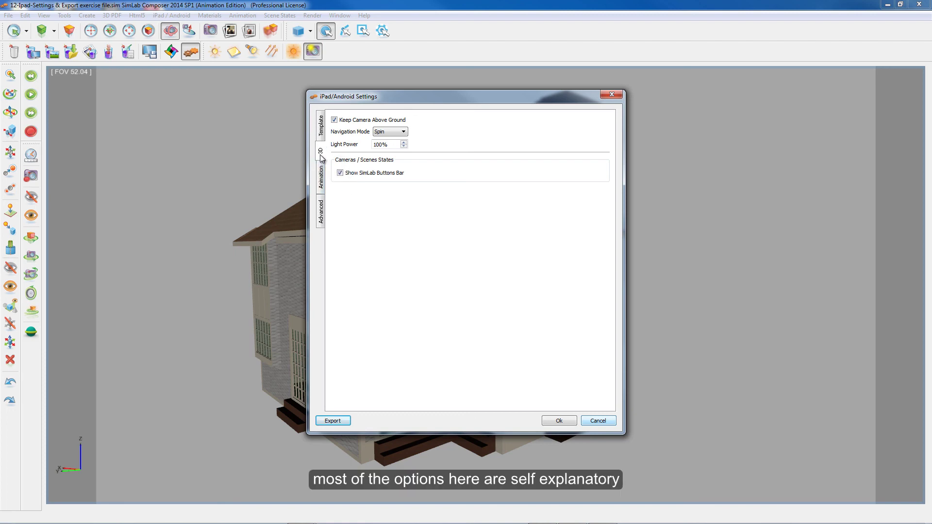
Step: Review the Animation and Advanced options, with Show Time Line and Make Protected on, then export
left_click(320, 180)
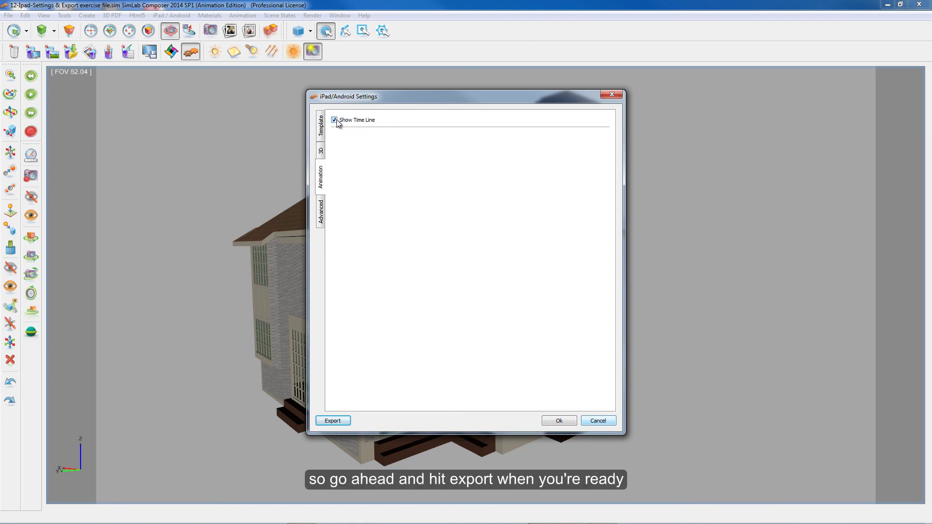
left_click(320, 211)
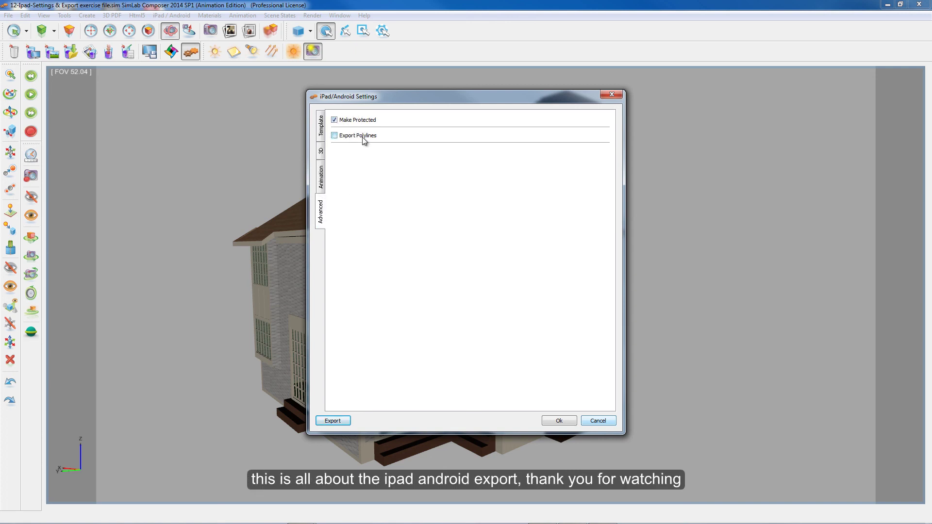
left_click(327, 421)
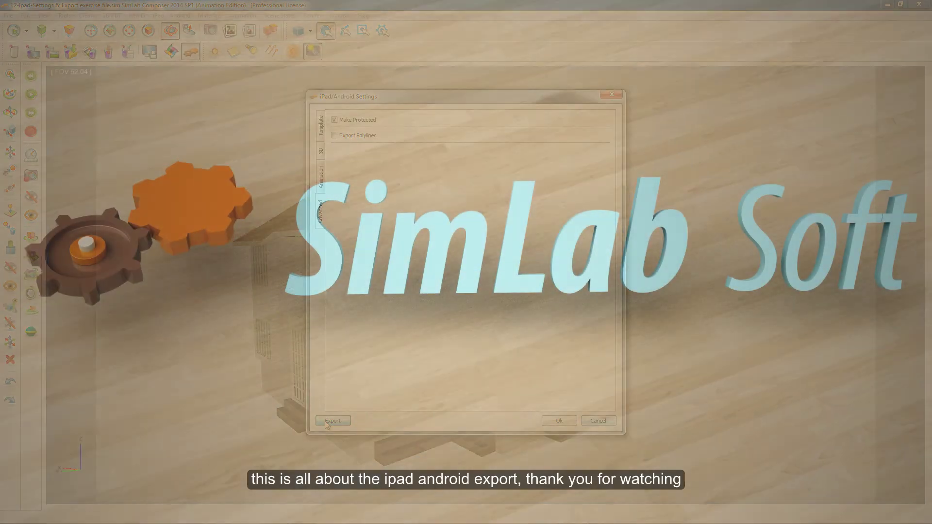